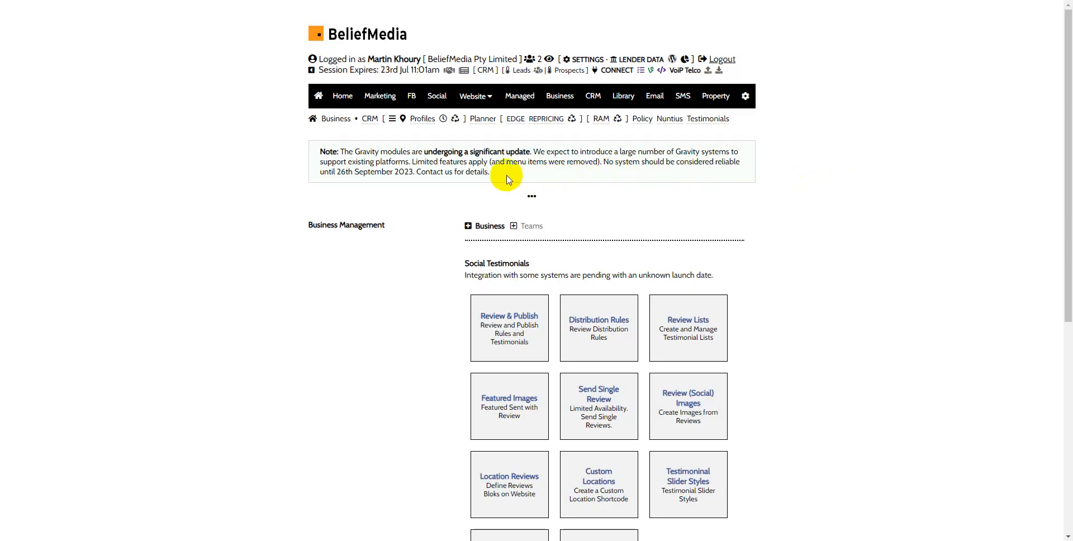
Step: Open the General SEO options in the website SEO module
left_click(475, 97)
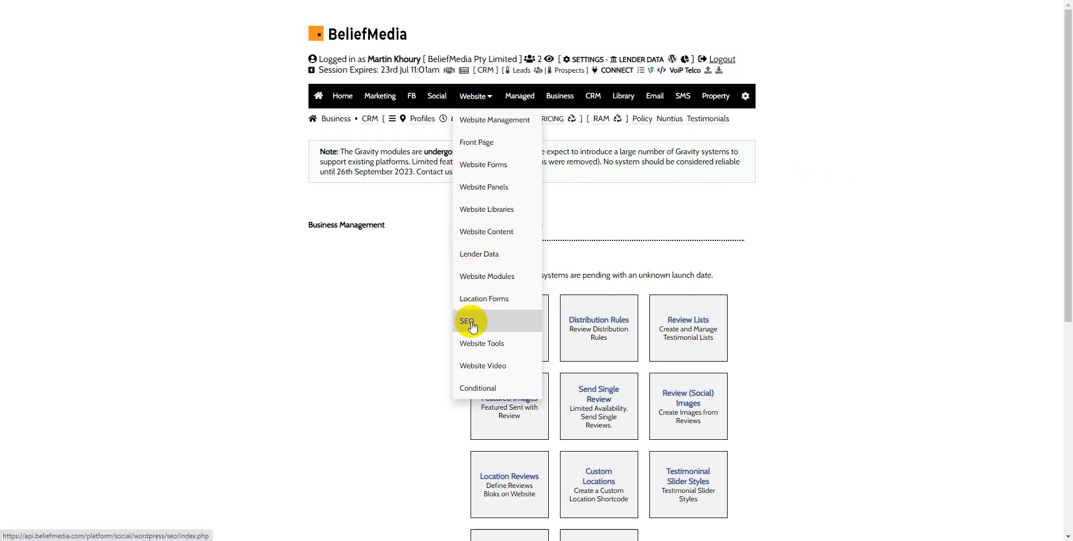
left_click(495, 123)
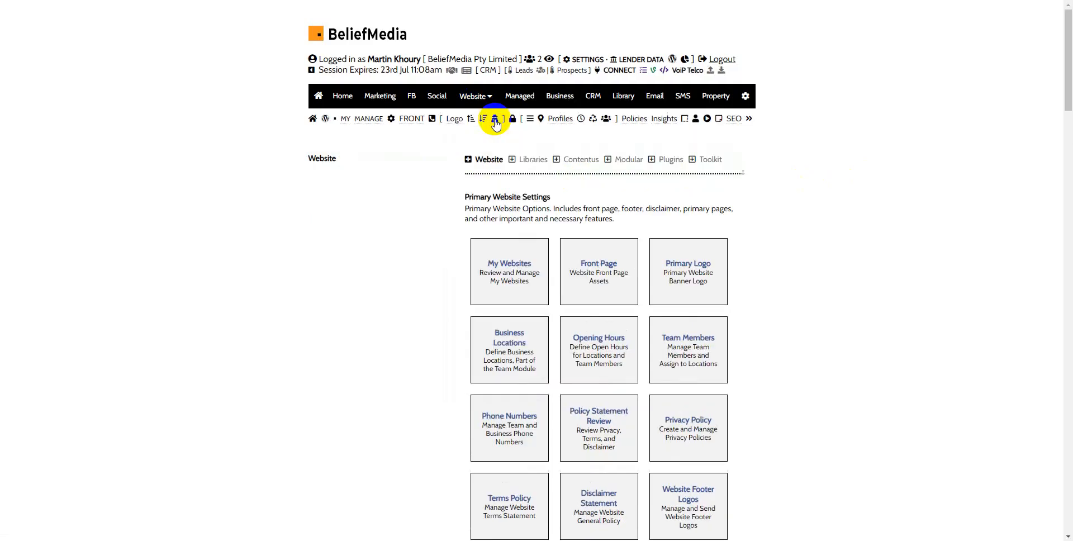
left_click(734, 119)
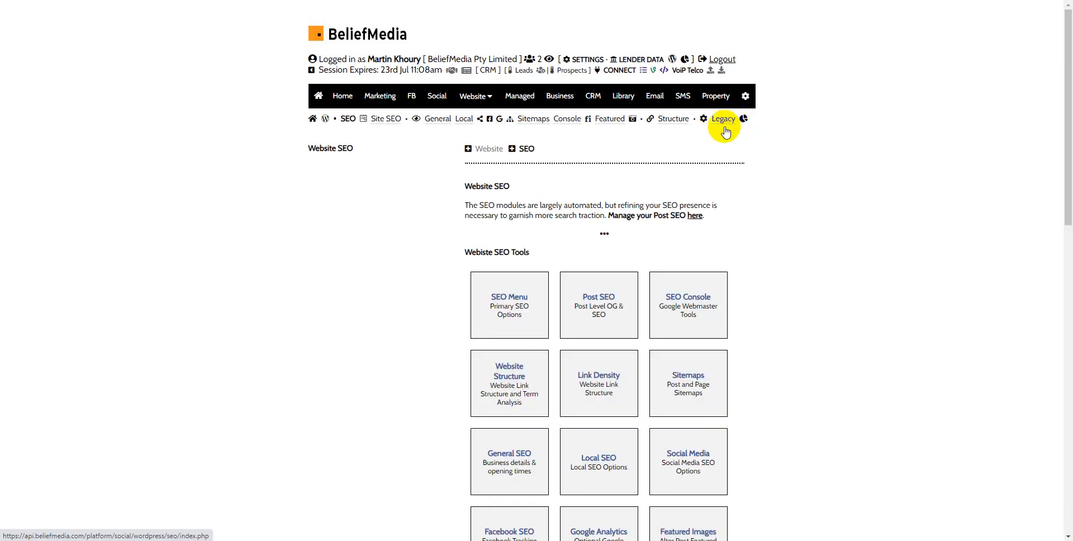
left_click(439, 121)
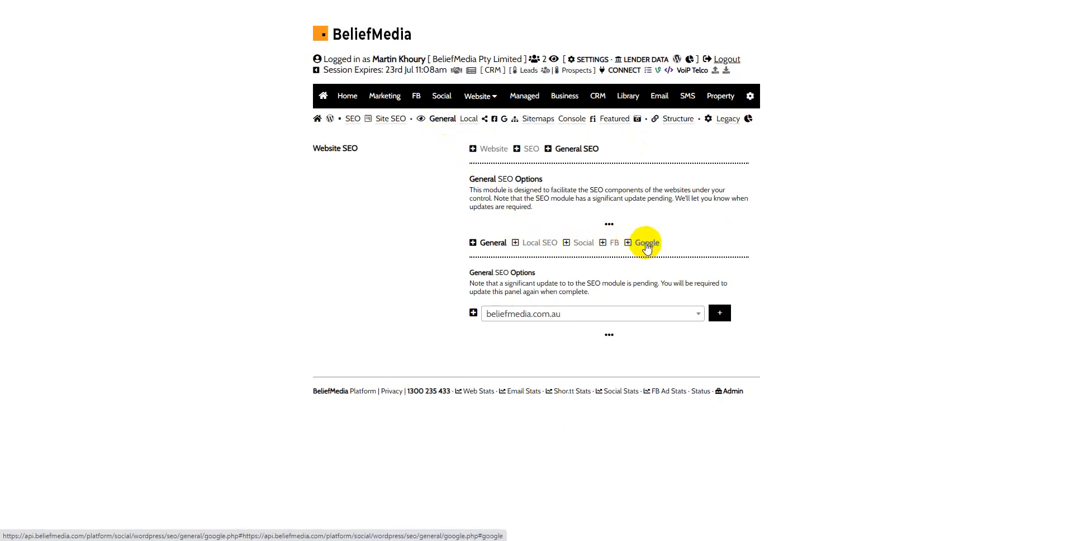
Step: Load the Google tracking code settings for the belief.business website
left_click(646, 247)
left_click(683, 311)
left_click(675, 369)
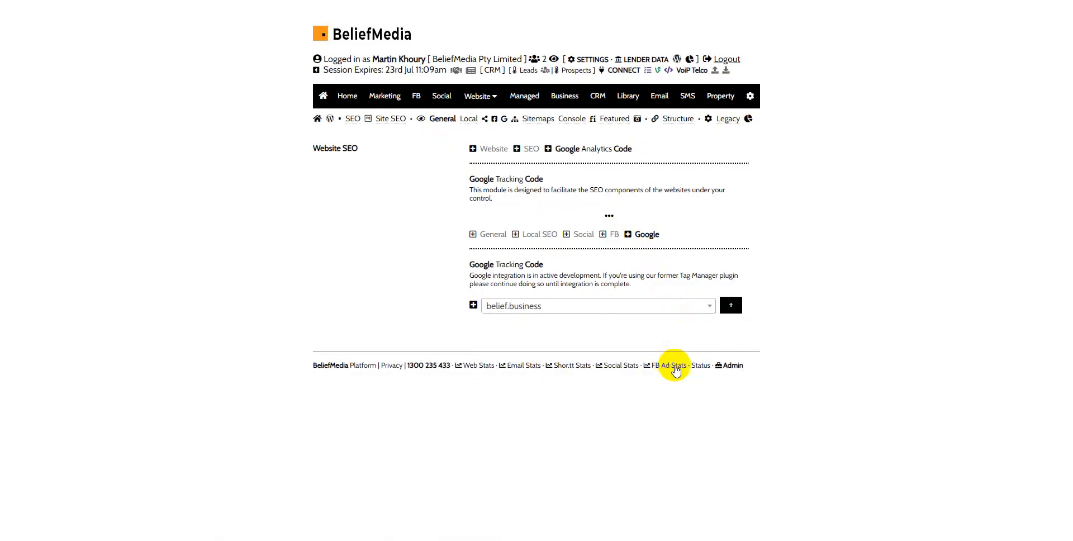
left_click(730, 306)
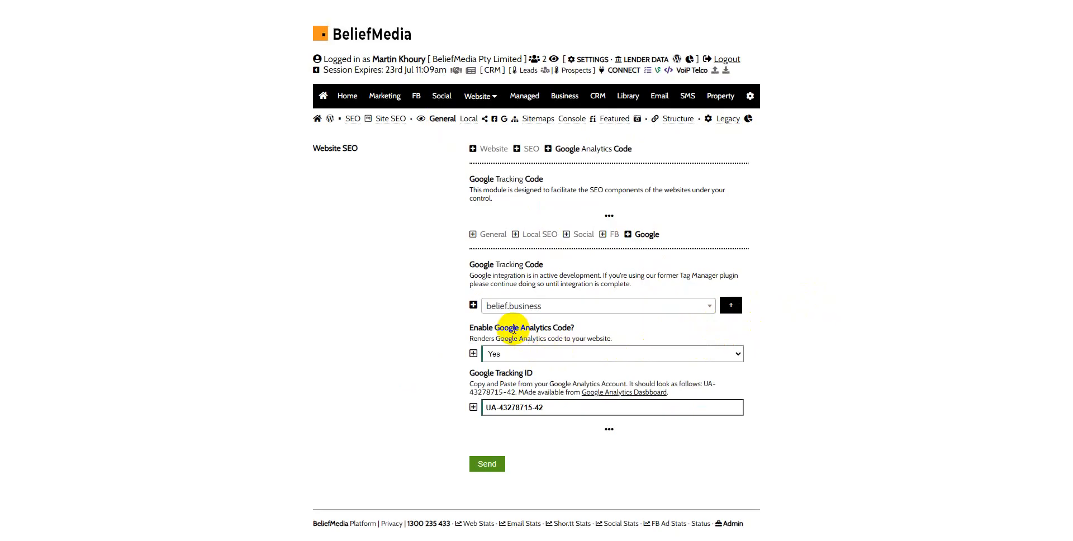
Step: Keep Google Analytics code enabled as Yes with the existing Google tracking ID, and send the settings to the website
left_click(630, 355)
left_click(760, 348)
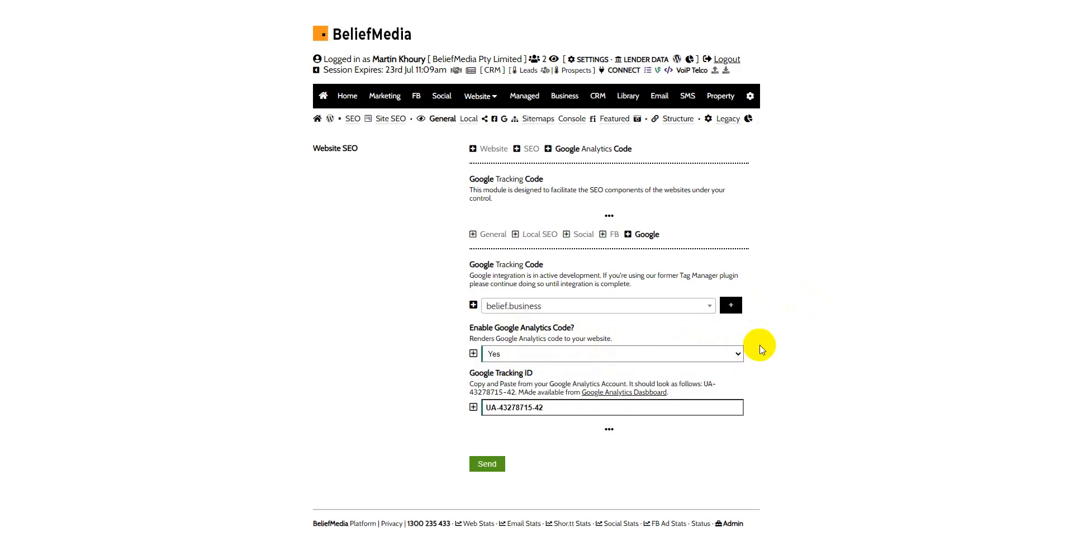
left_click(546, 408)
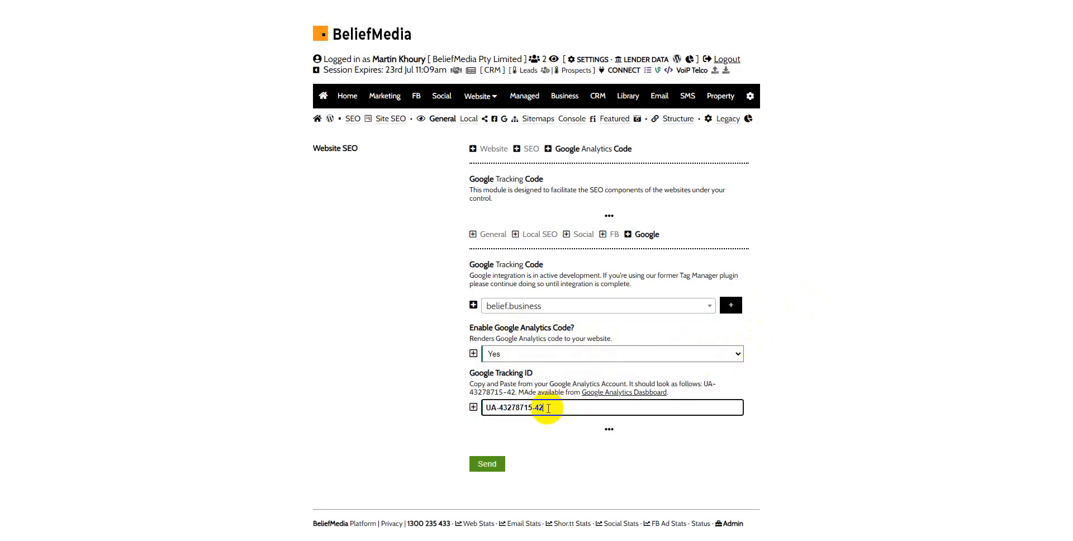
left_click_drag(484, 408, 548, 409)
left_click(547, 409)
double_click(521, 410)
triple_click(521, 410)
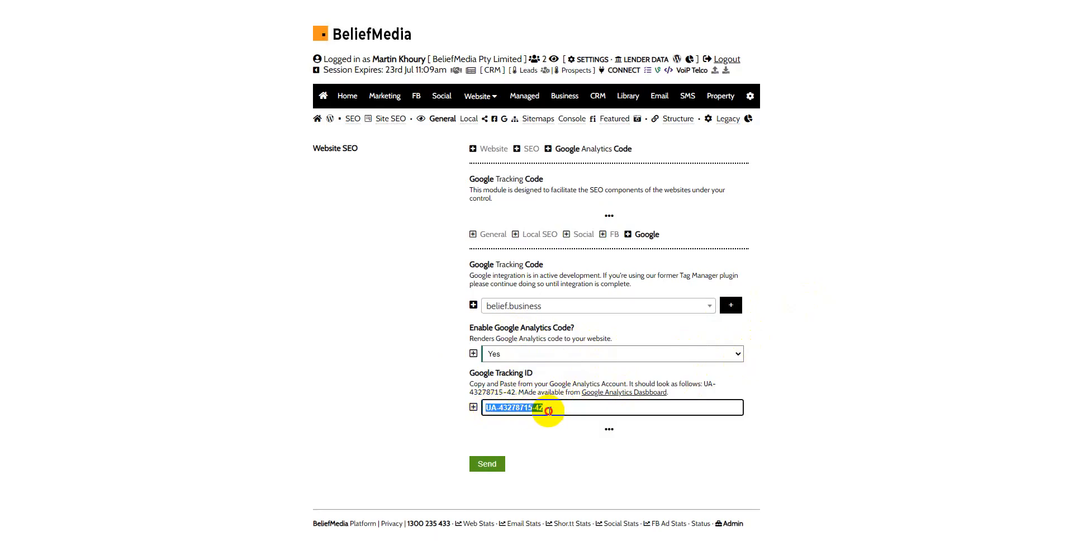
left_click(550, 409)
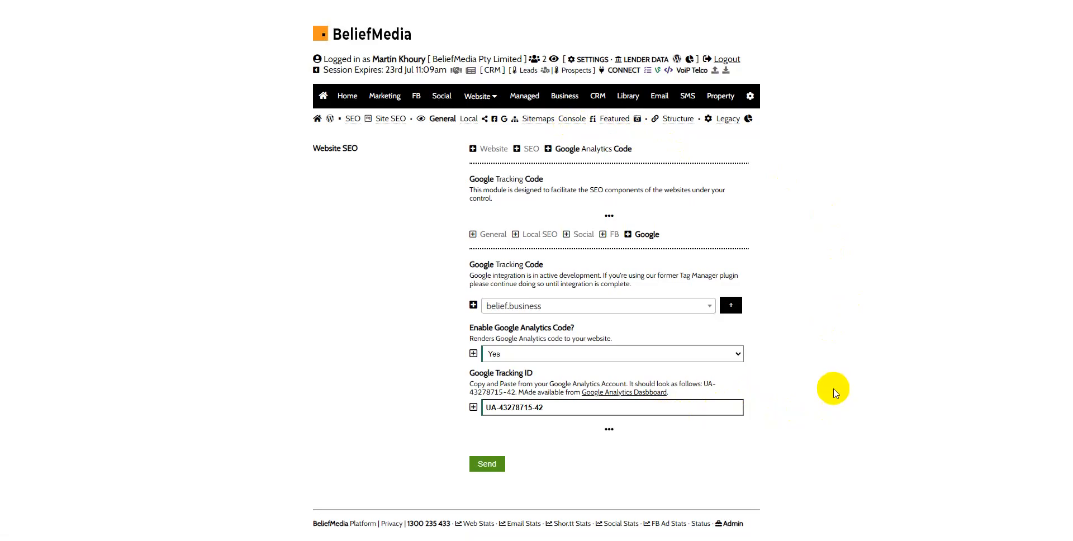
left_click(551, 407)
left_click(812, 387)
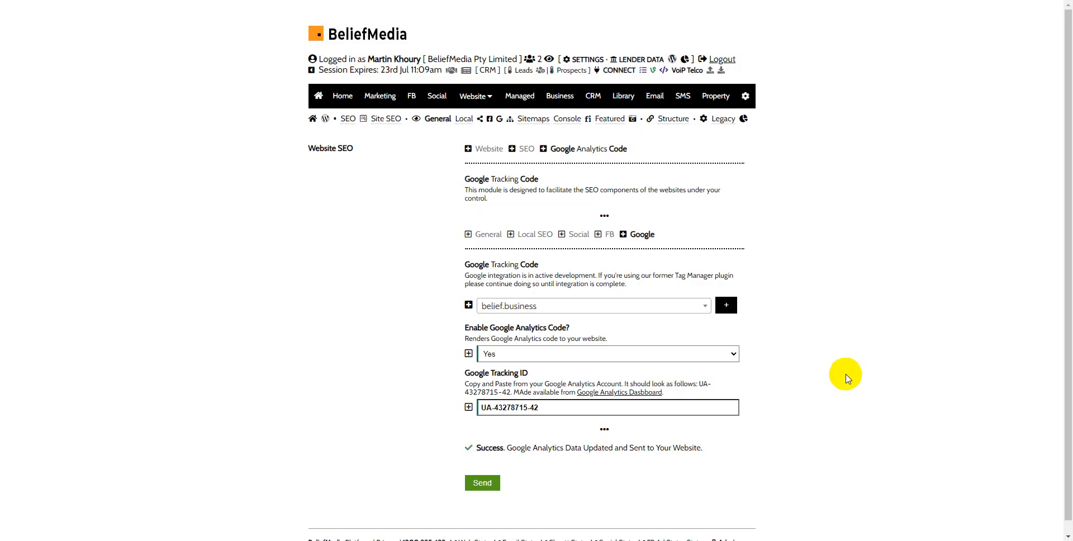
Step: Go from the Facebook SEO options to the Facebook Marketing module and load the website pixel settings for belief.business
left_click(610, 237)
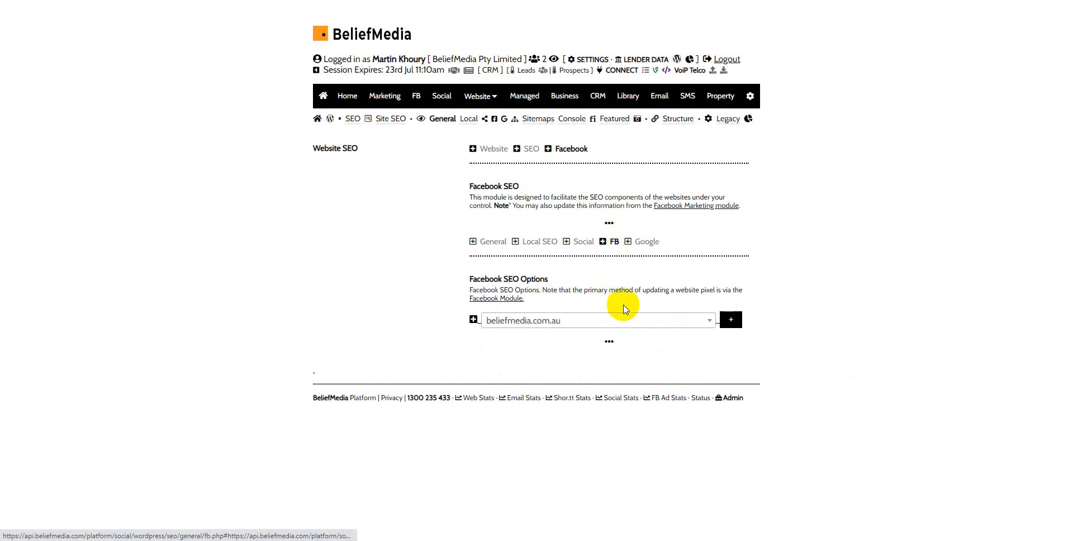
left_click(632, 320)
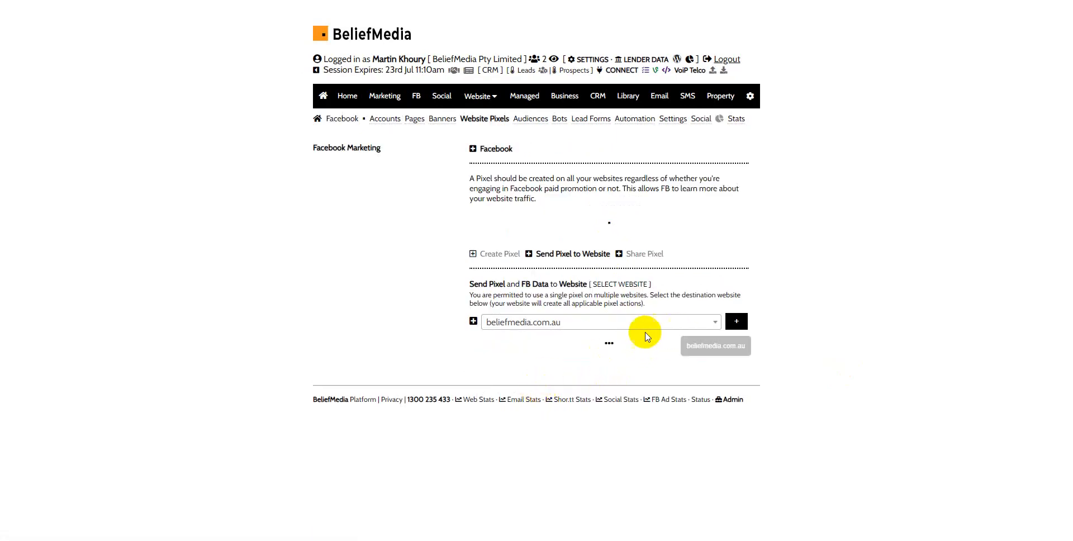
left_click(643, 323)
left_click(648, 387)
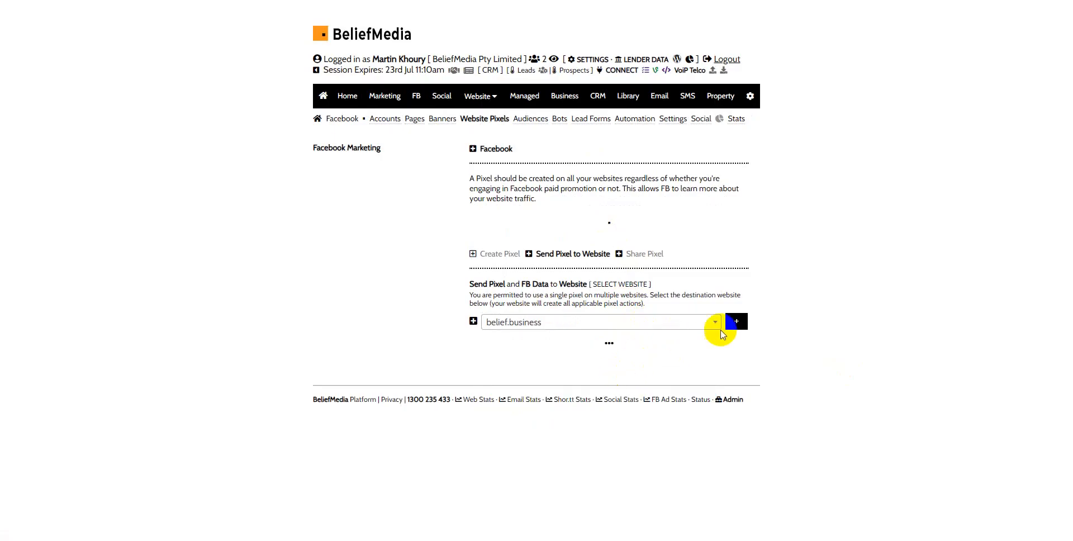
scroll(821, 338, "down", 2)
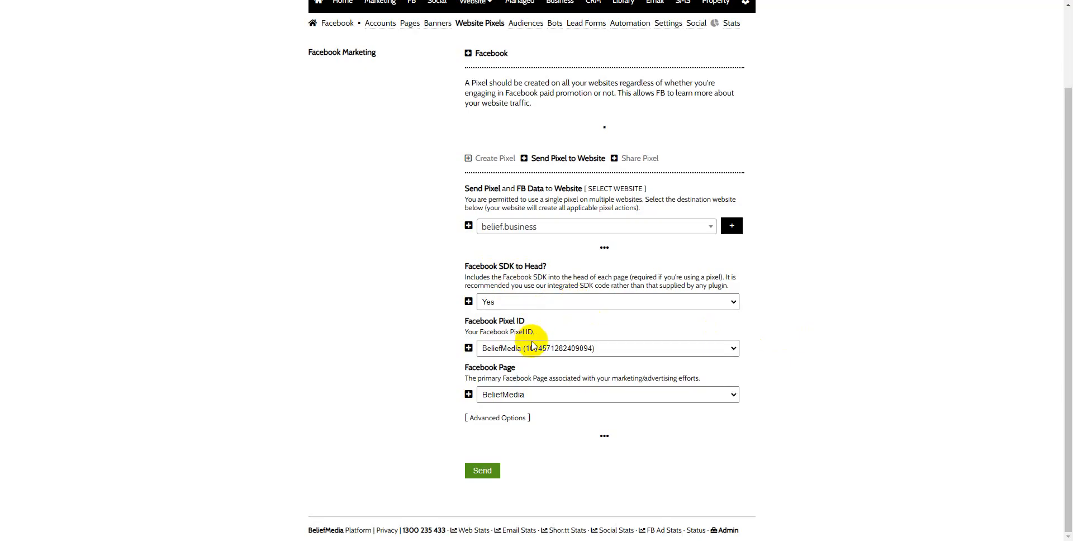
Step: Keep the BeliefMedia Facebook pixel selected and send the pixel and Facebook data to the website
left_click(713, 351)
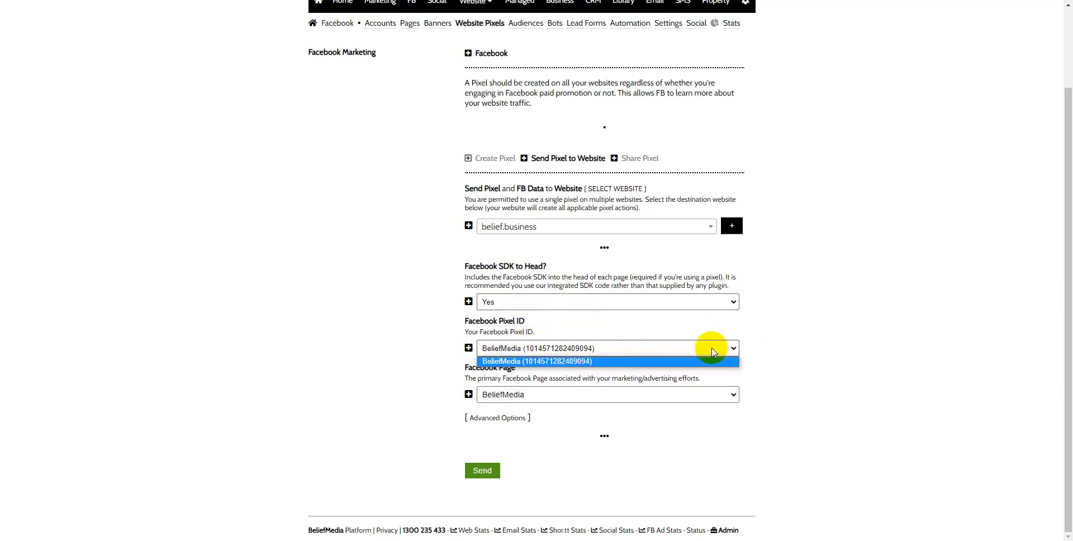
left_click(703, 348)
left_click(778, 351)
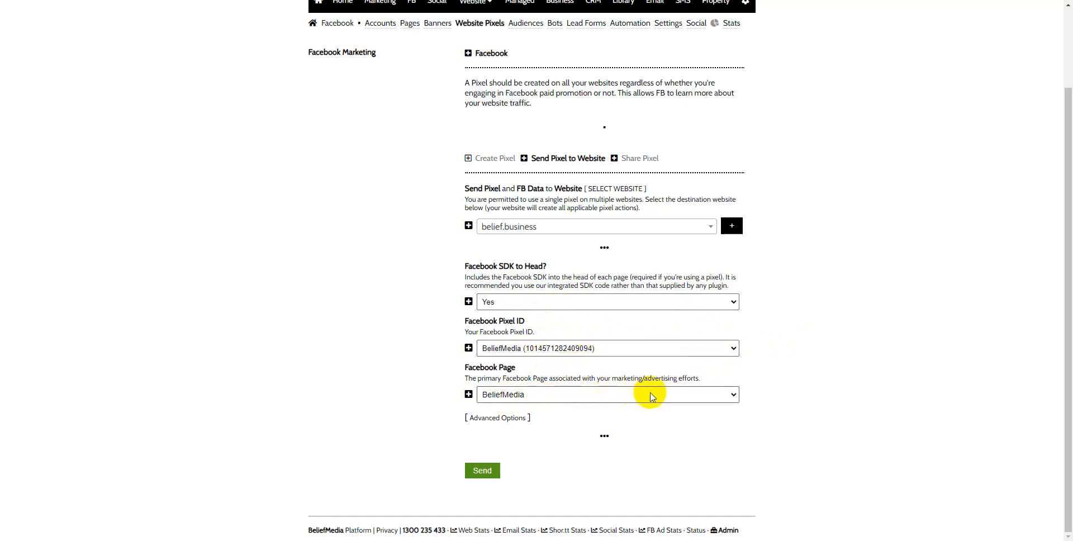
left_click(483, 472)
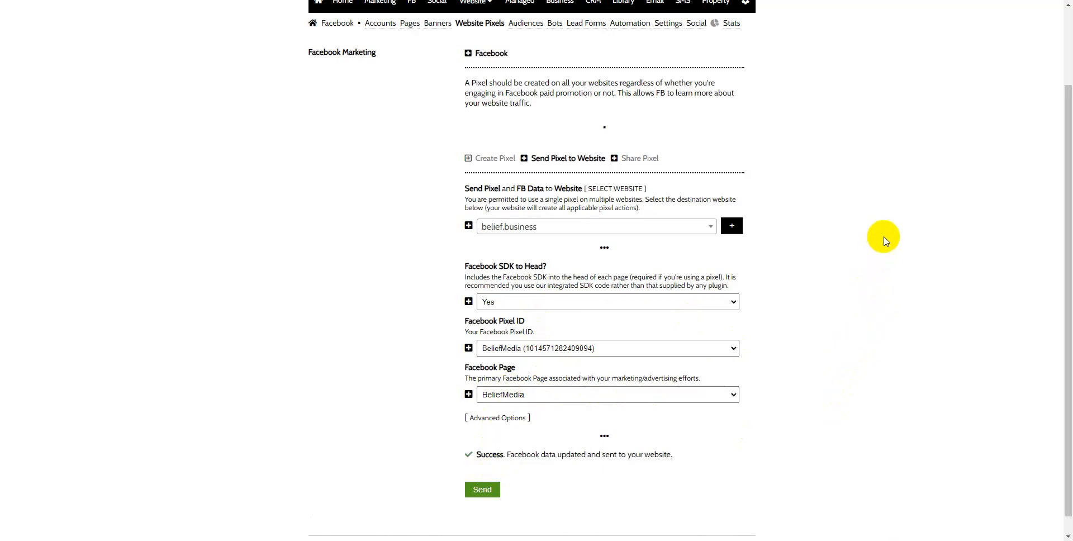
Step: Open the Create Pixel page, examine the forms for creating and updating Facebook pixels, and collapse them again
scroll(885, 240, "up", 2)
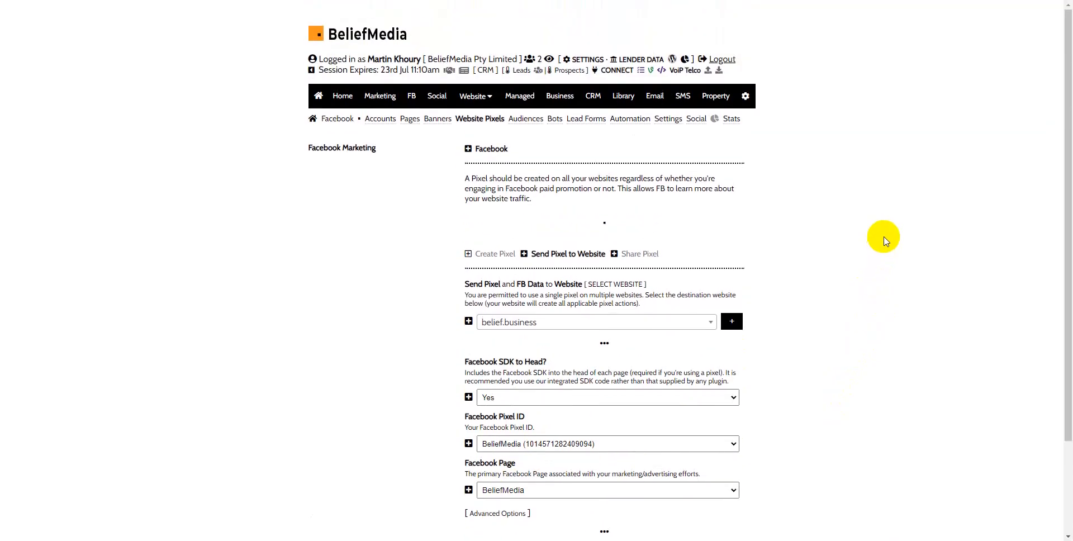
left_click(412, 100)
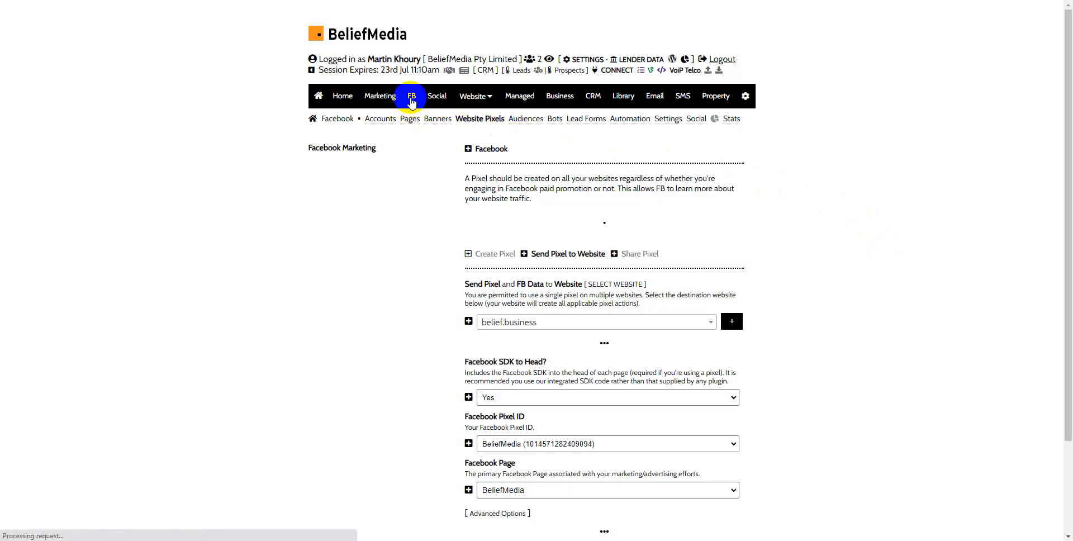
left_click(472, 123)
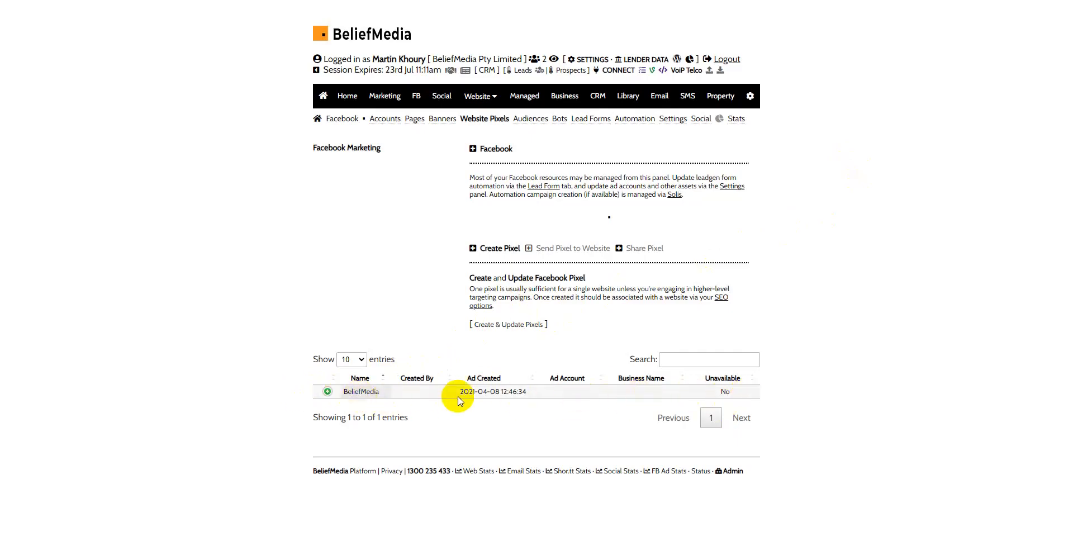
left_click(519, 328)
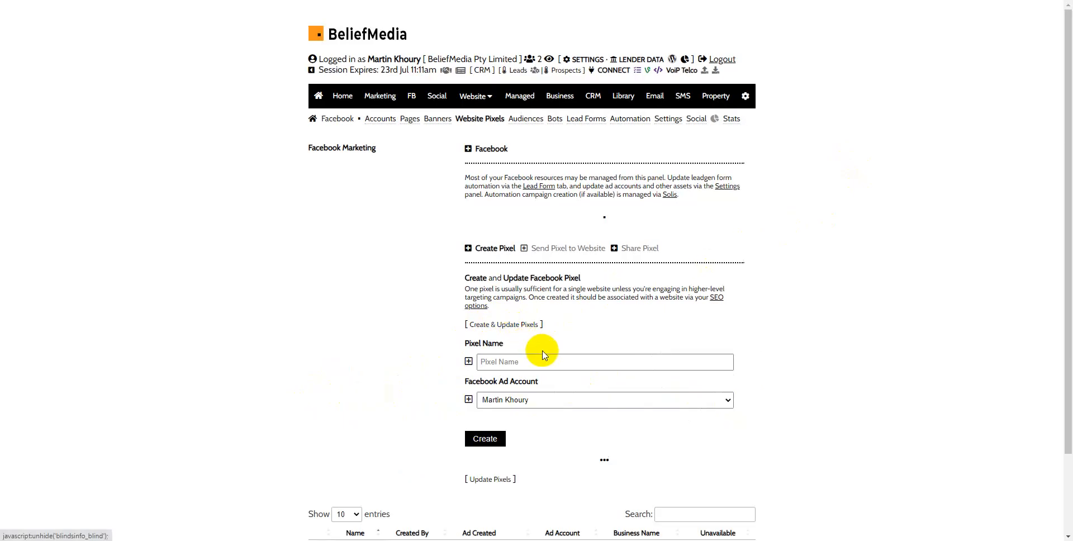
scroll(542, 355, "down", 2)
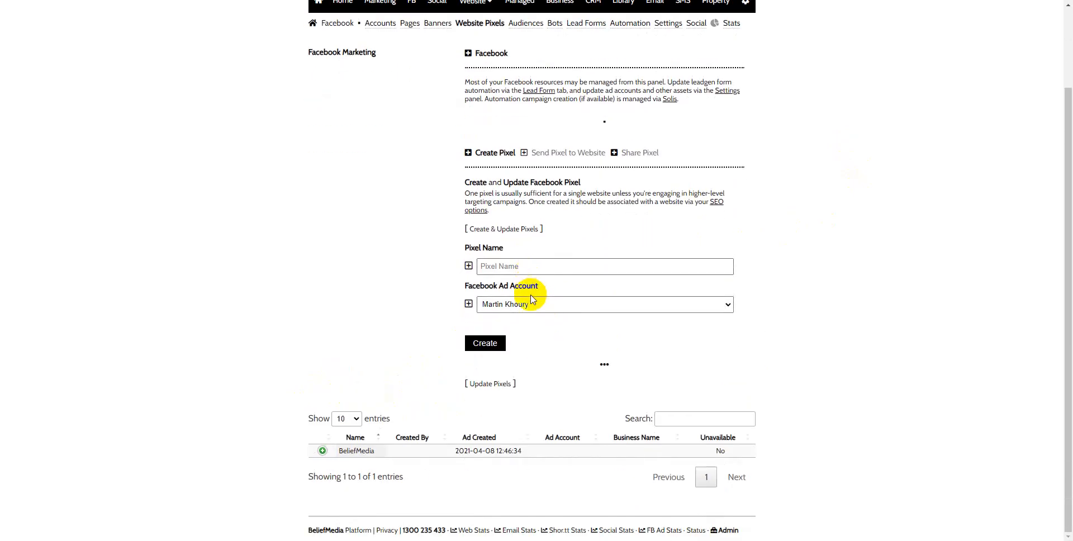
left_click(490, 383)
scroll(564, 373, "down", 1)
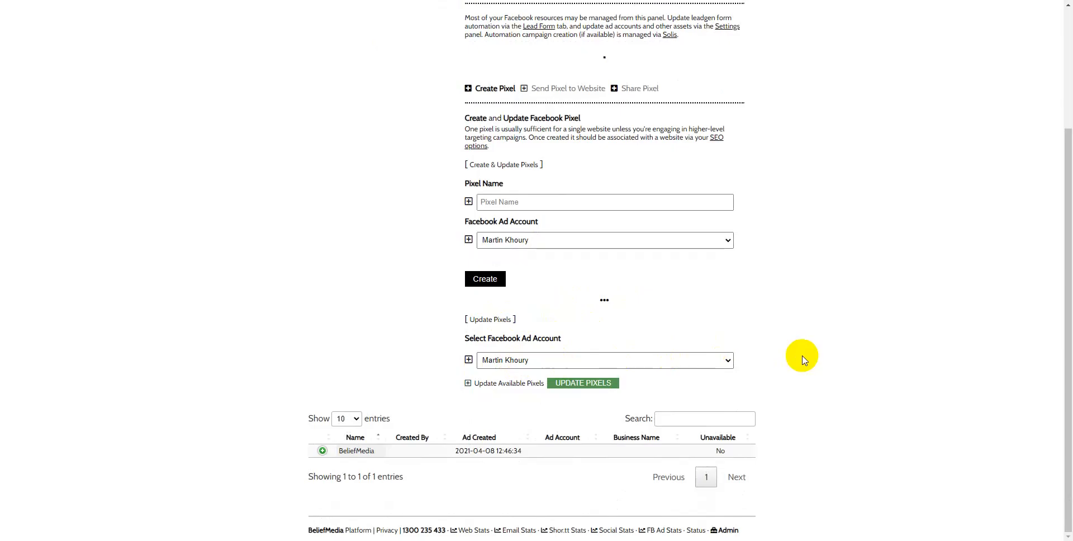
left_click(495, 323)
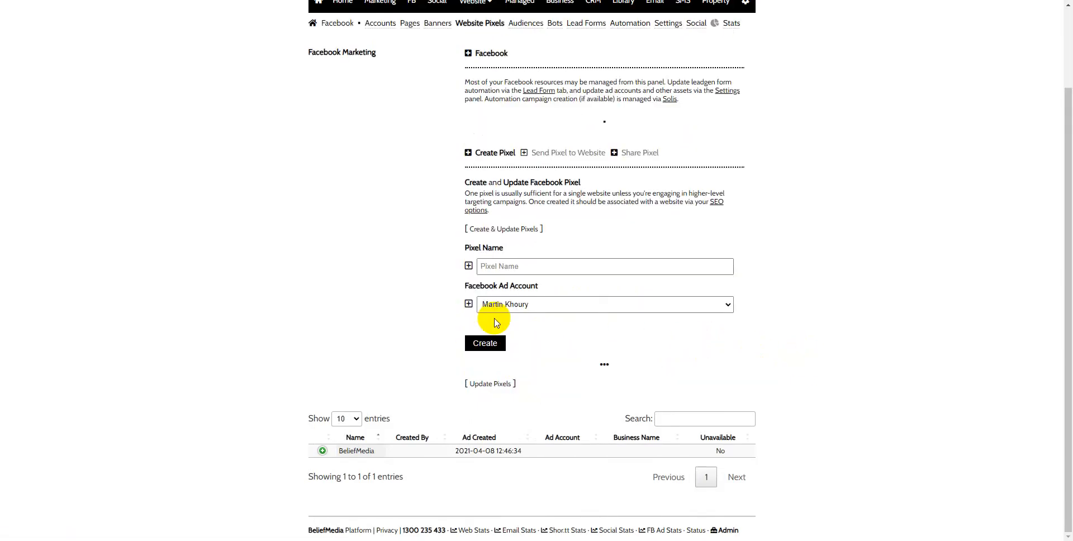
left_click(504, 228)
Step: Return to Send Pixel to Website and load the Facebook settings for belief.business
left_click(576, 254)
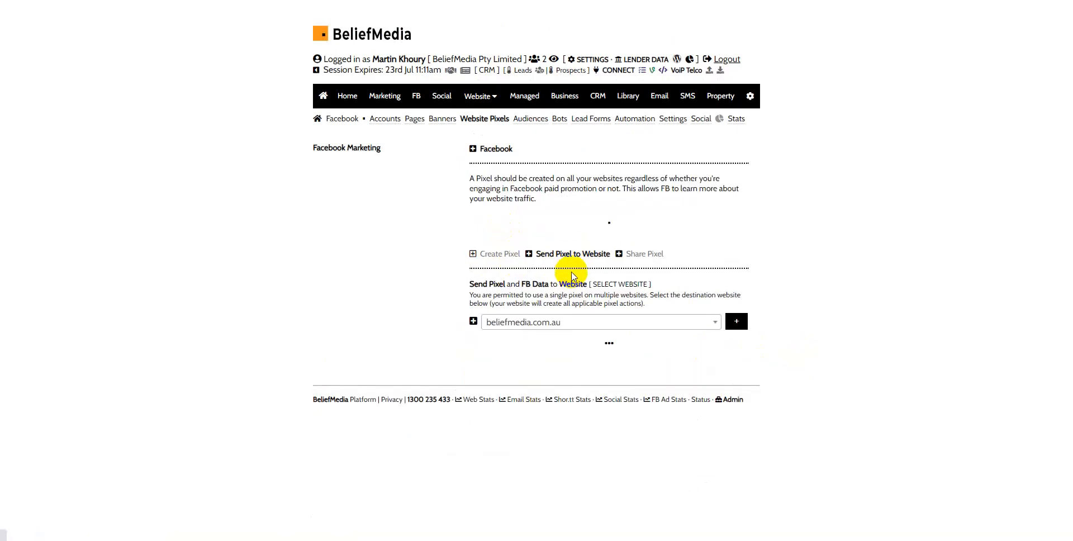
left_click(662, 323)
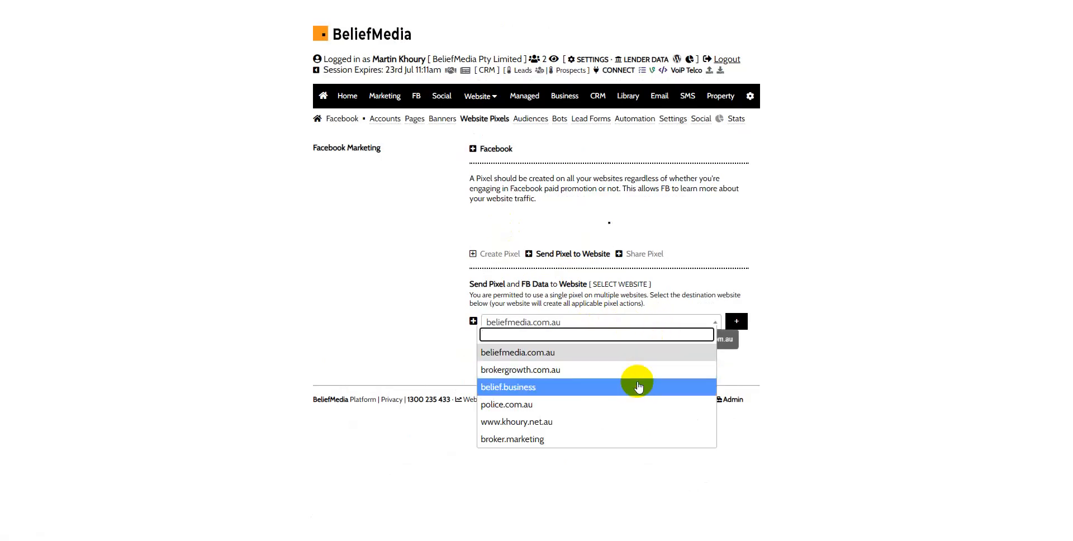
left_click(639, 386)
left_click(734, 323)
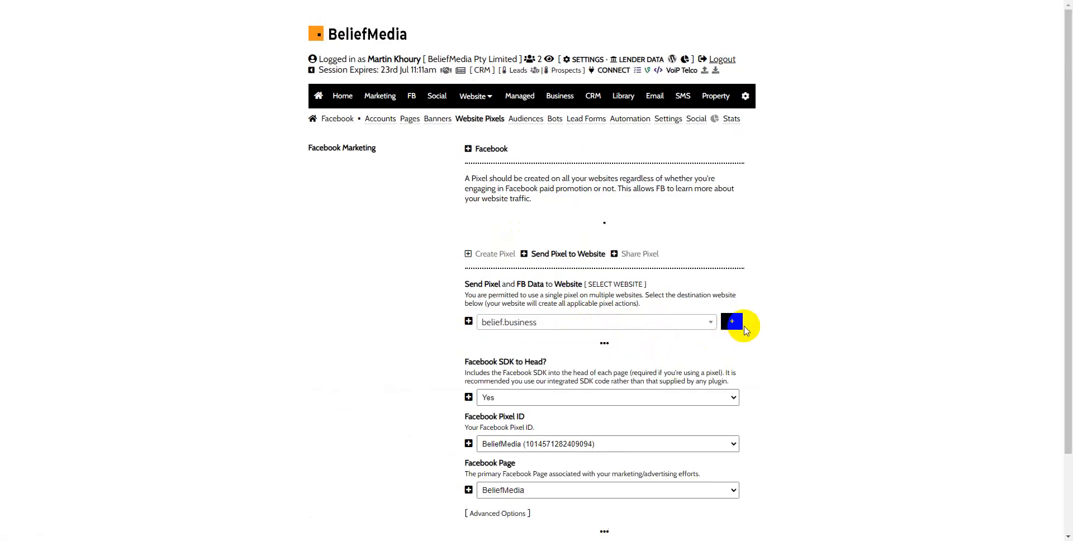
Step: Examine the Facebook SDK, pixel, page and advanced options for the selected website
scroll(839, 319, "down", 3)
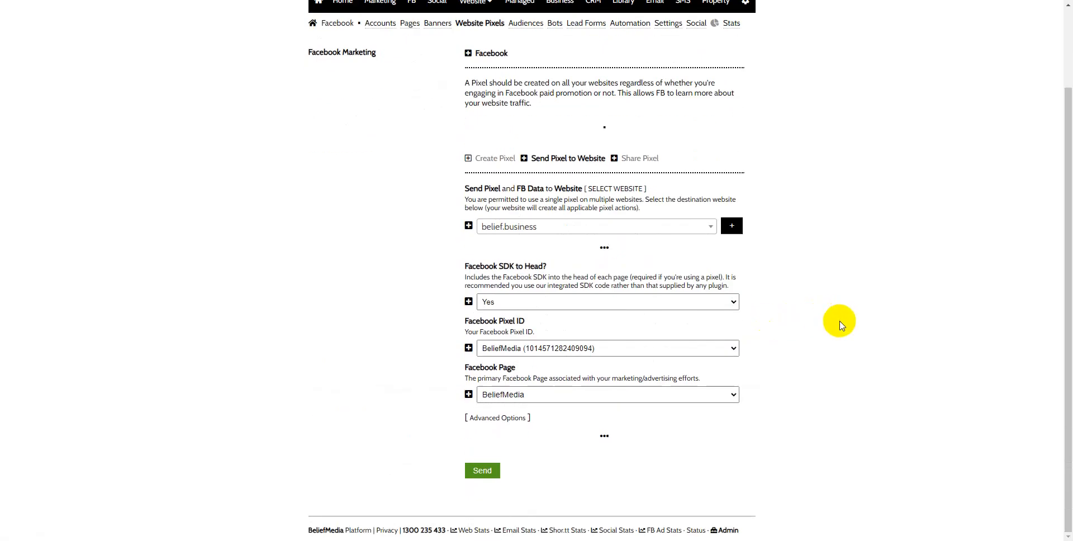
left_click(502, 418)
left_click(502, 418)
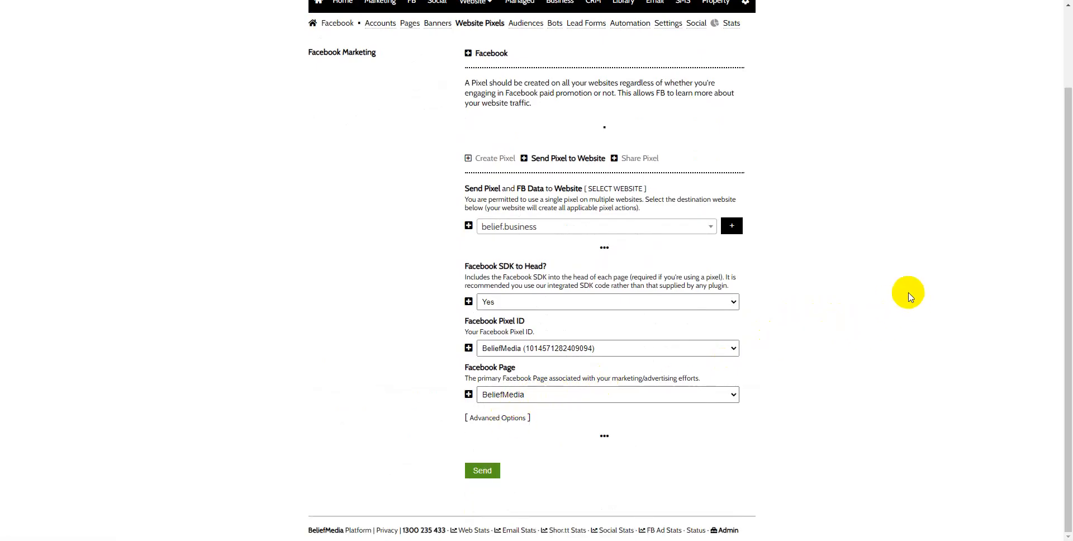
left_click(879, 273)
scroll(893, 232, "up", 2)
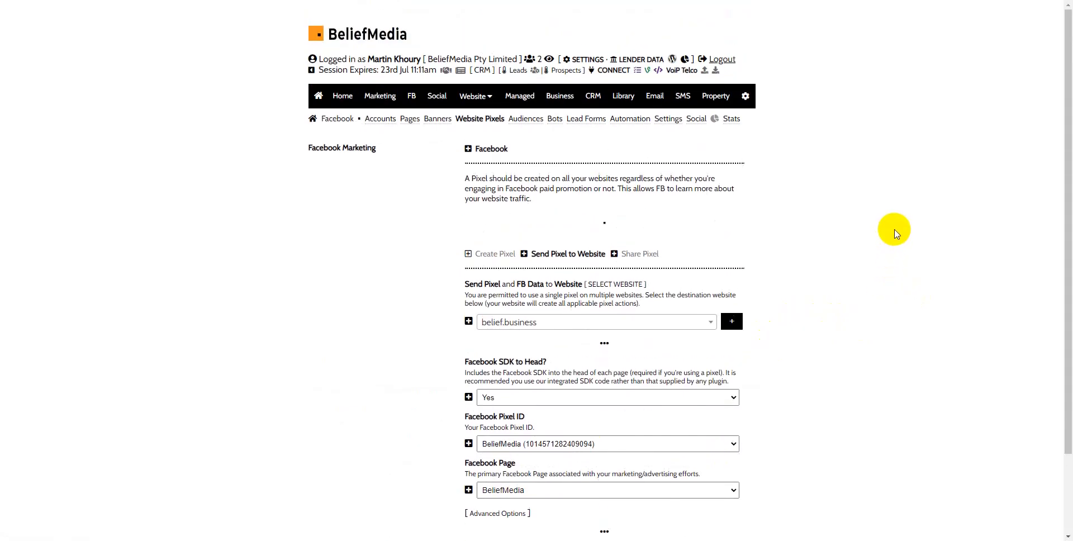
scroll(894, 234, "down", 2)
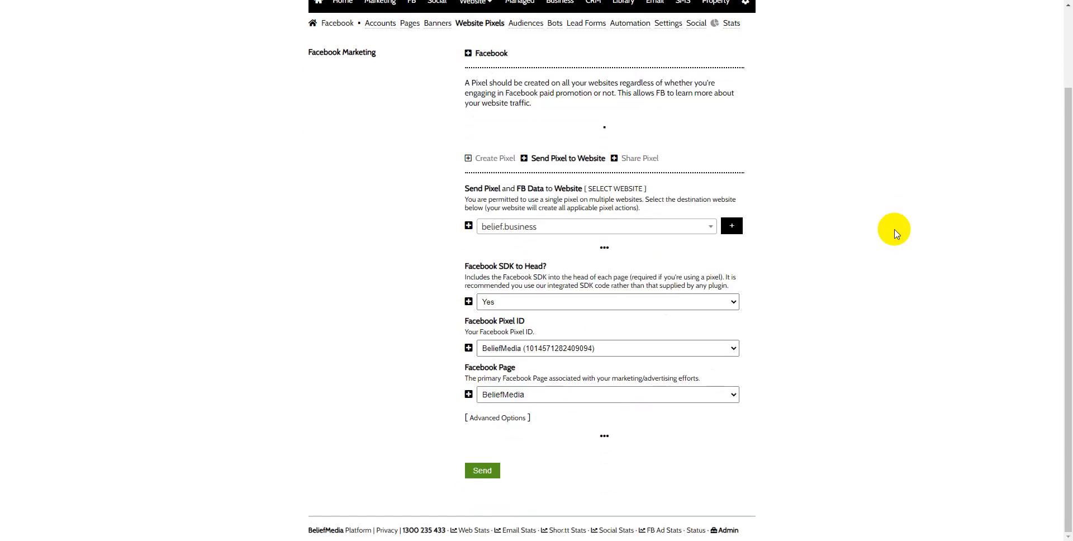